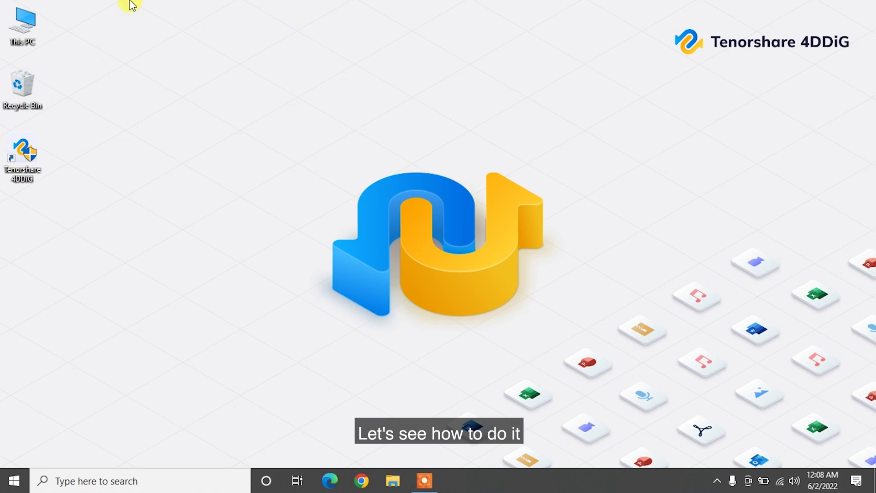
- From This PC, open MacintoshHD (J:) Properties and run Tools > Check > Scan and repair drive
double_click(22, 35)
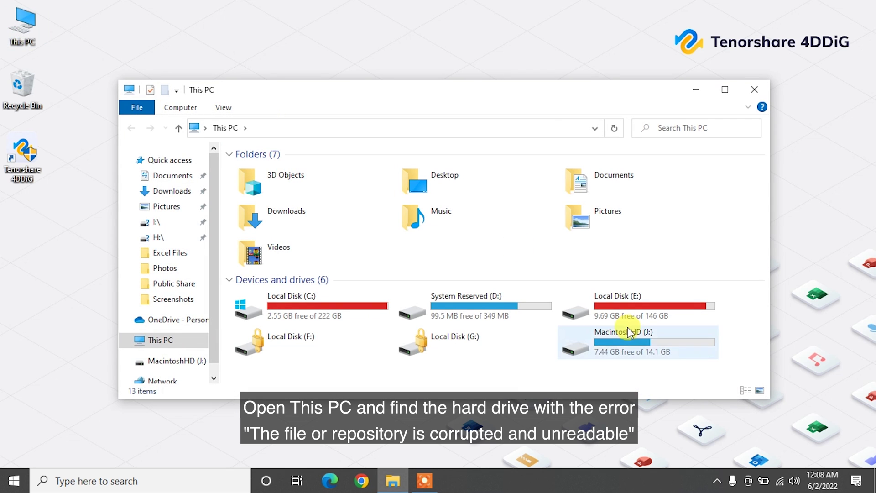
click(642, 339)
right_click(640, 334)
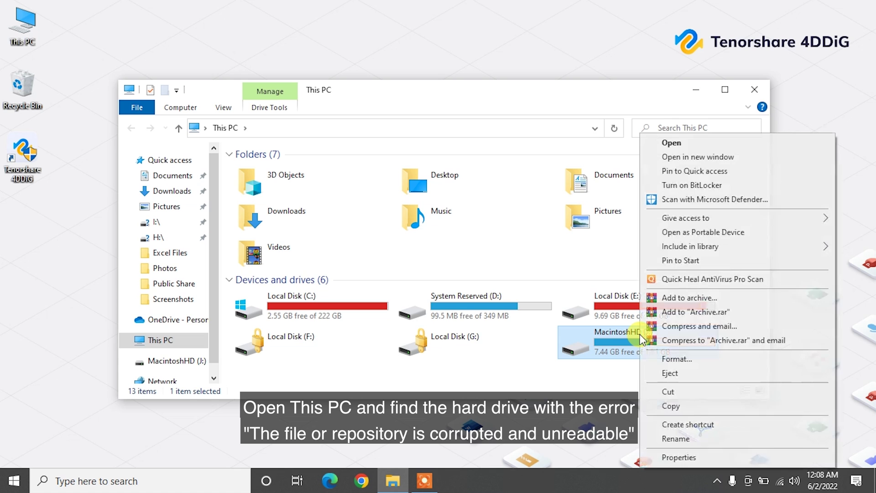
click(671, 458)
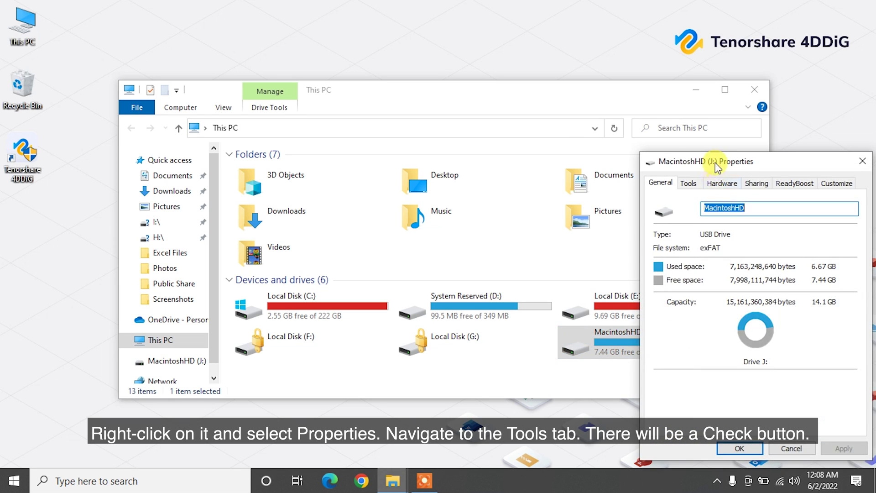
drag(718, 160, 576, 102)
click(566, 83)
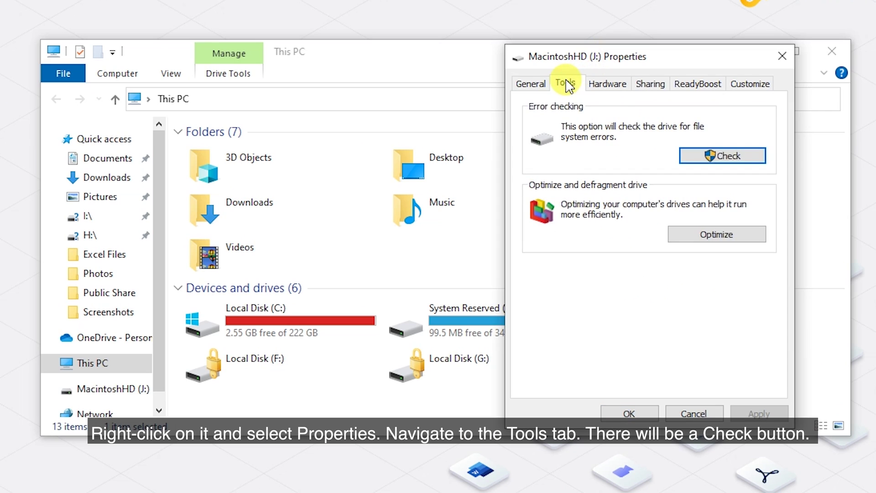
click(728, 157)
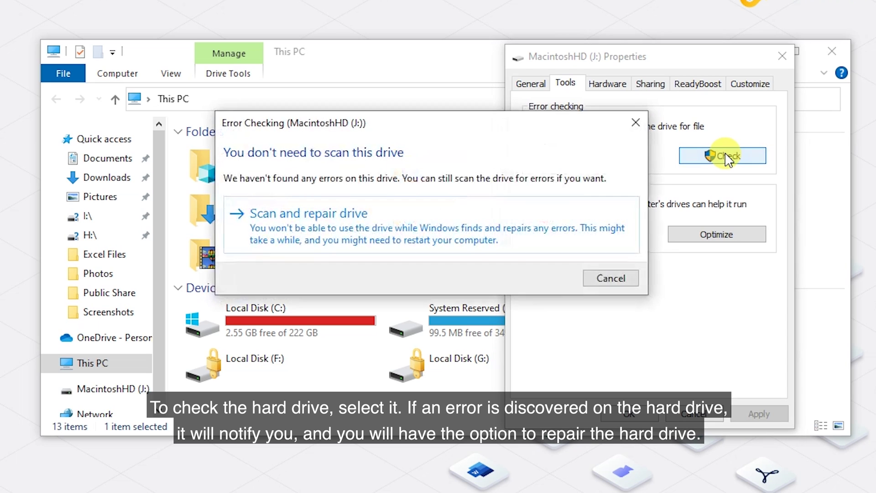
click(458, 219)
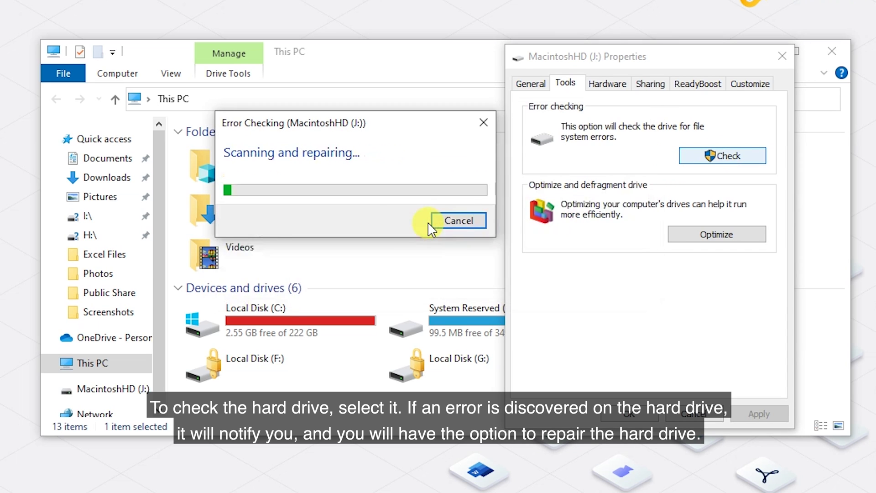
click(460, 224)
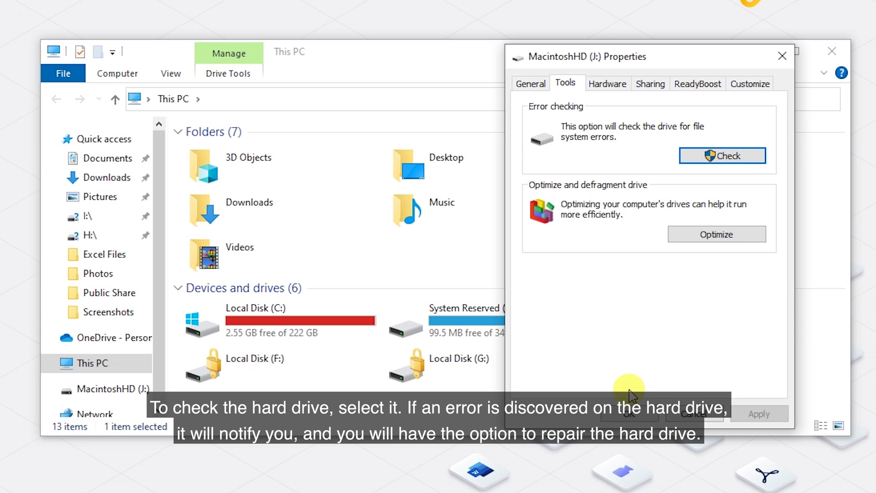
- Close the Explorer windows, search for Command Prompt and run it as administrator
click(629, 412)
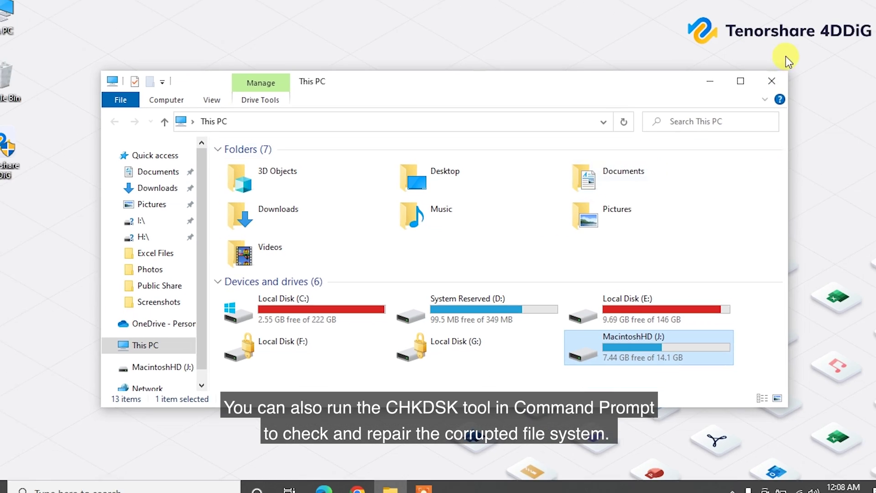
click(768, 85)
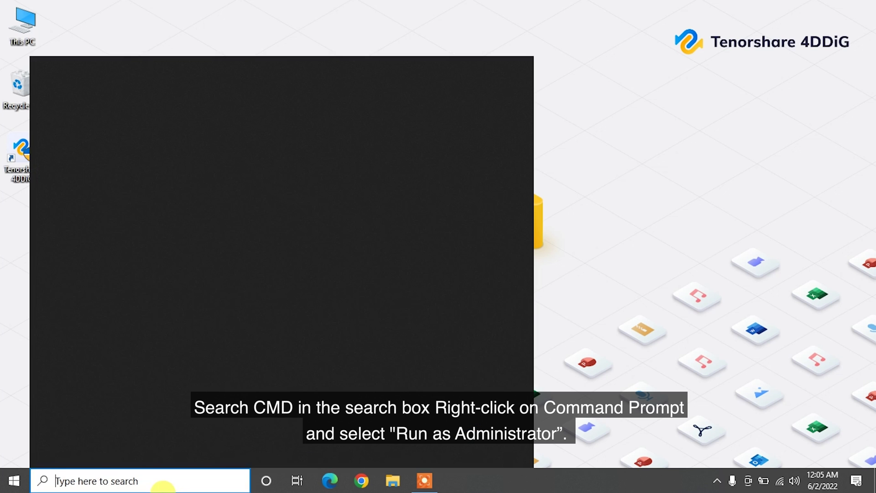
text(cmd)
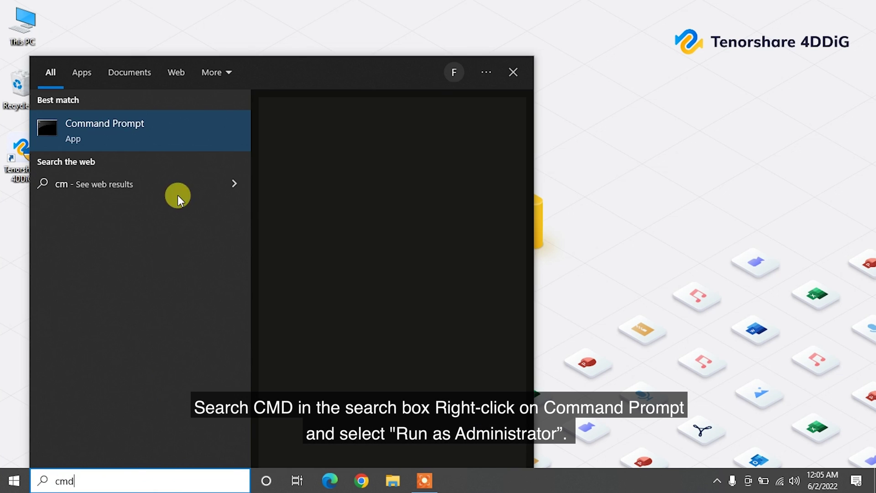
right_click(170, 137)
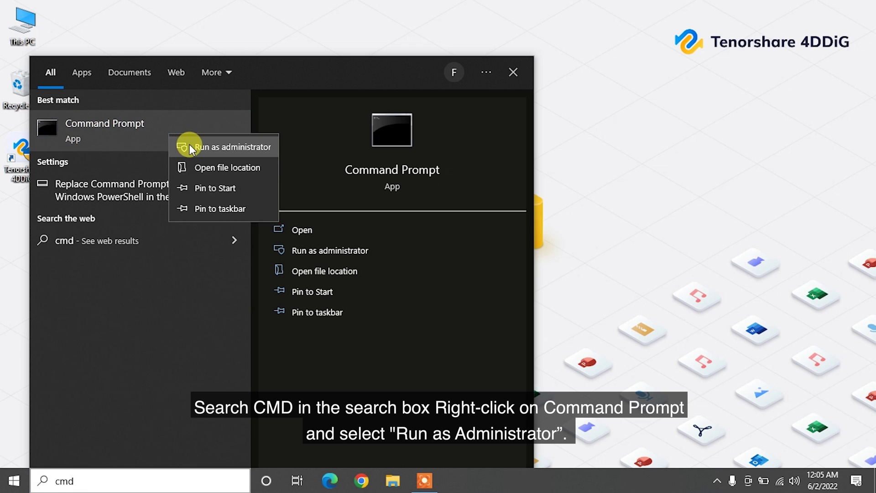
click(190, 147)
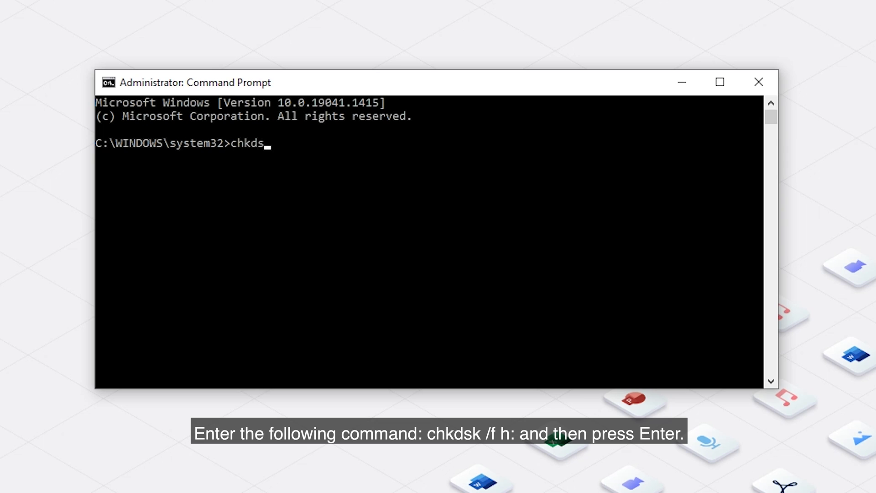
- Run chkdsk /f j: in the administrator Command Prompt
text(/f j:)
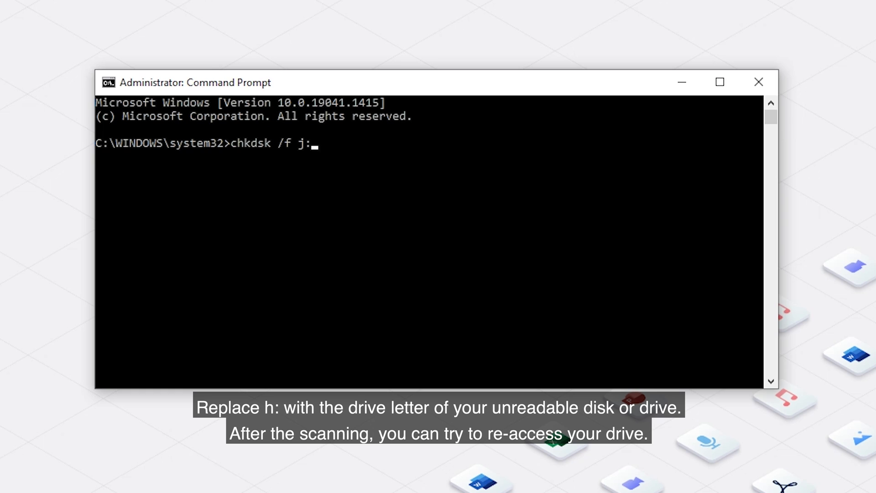
key(Return)
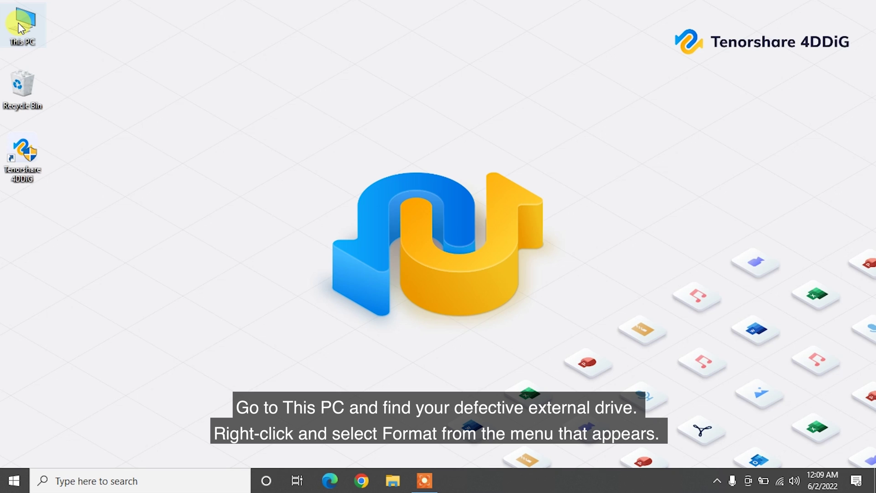
- Format MacintoshHD (J:) from This PC with the exFAT file system and Quick Format, then start it
double_click(20, 28)
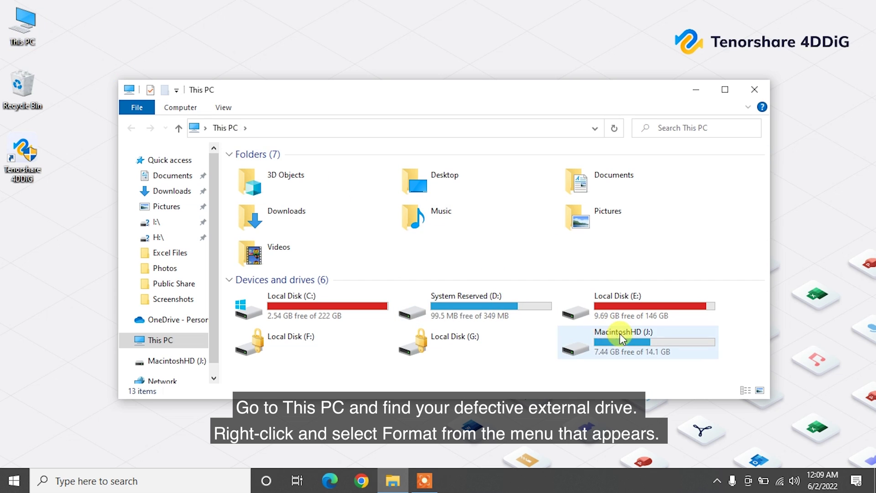
right_click(632, 339)
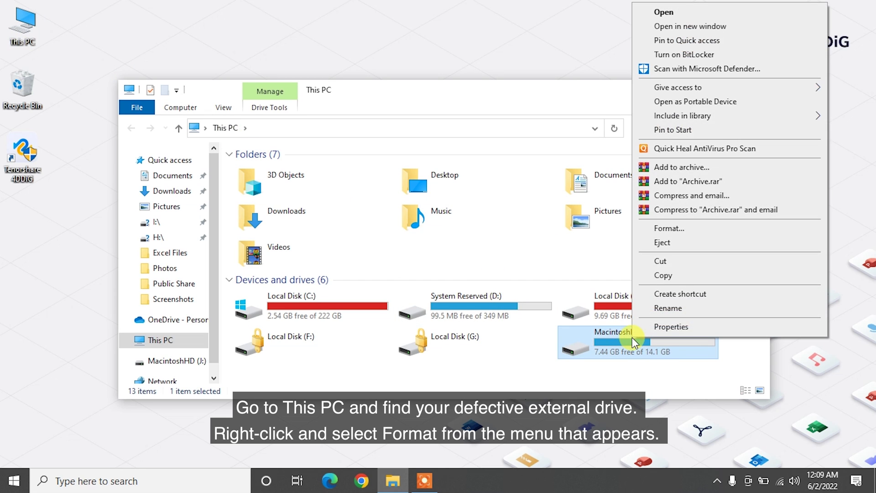
click(661, 229)
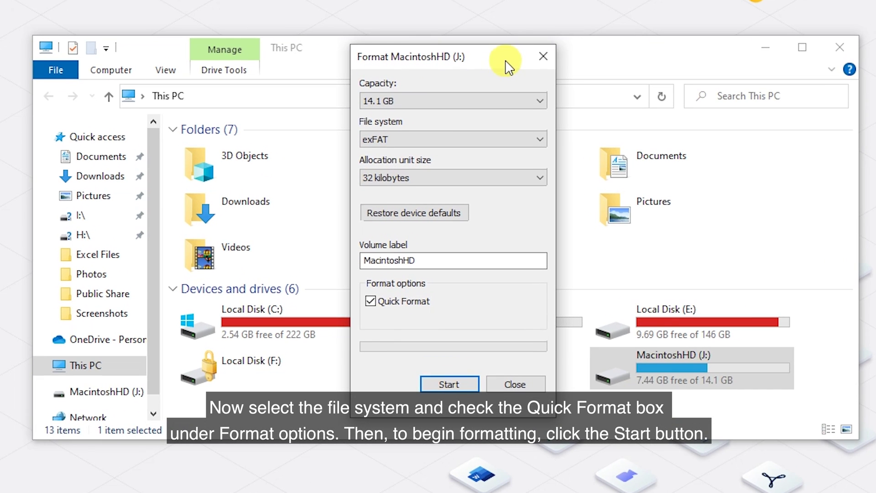
click(440, 138)
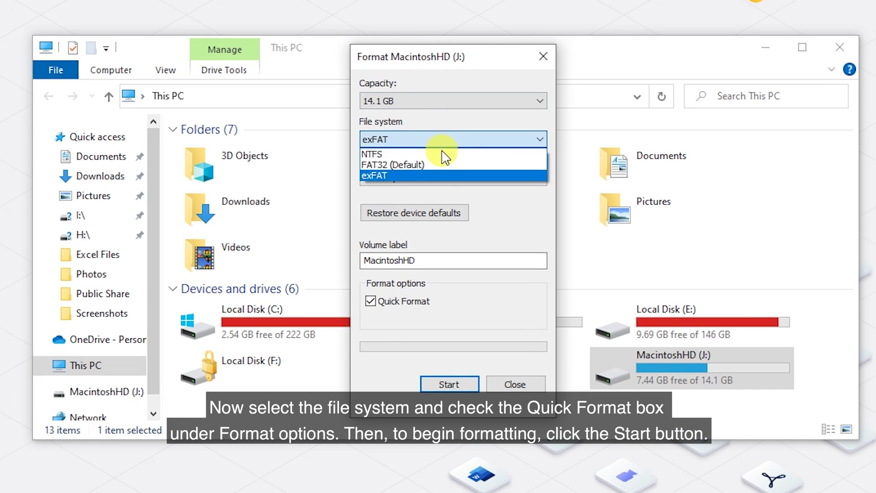
click(450, 178)
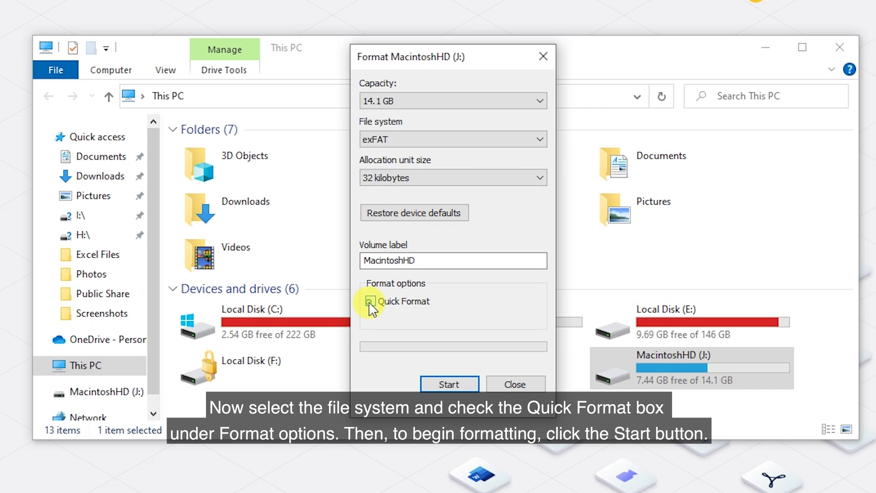
click(450, 386)
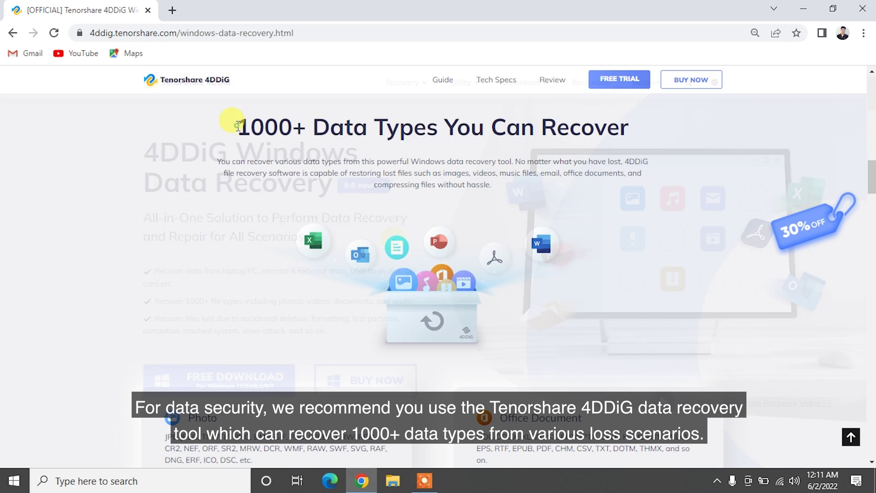
- Download the 4DDiG for Windows free trial from Tenorshare's page and run the installer
drag(230, 126, 645, 132)
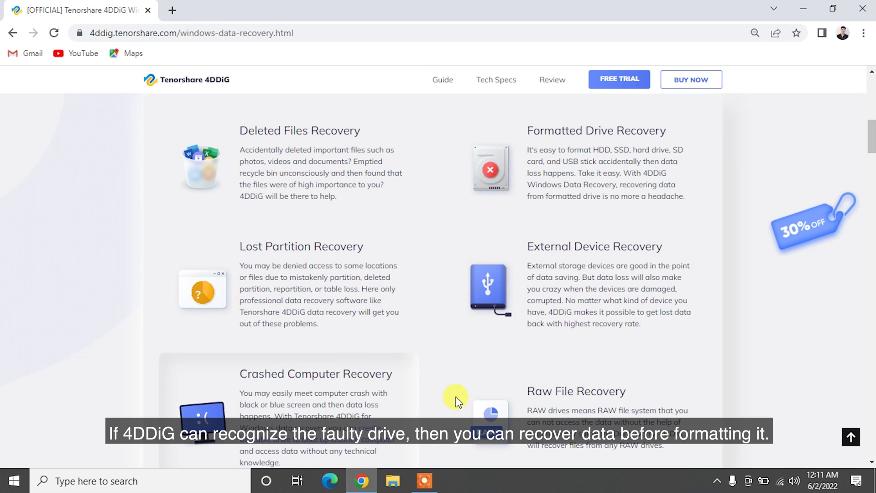
scroll(492, 400, down, 5)
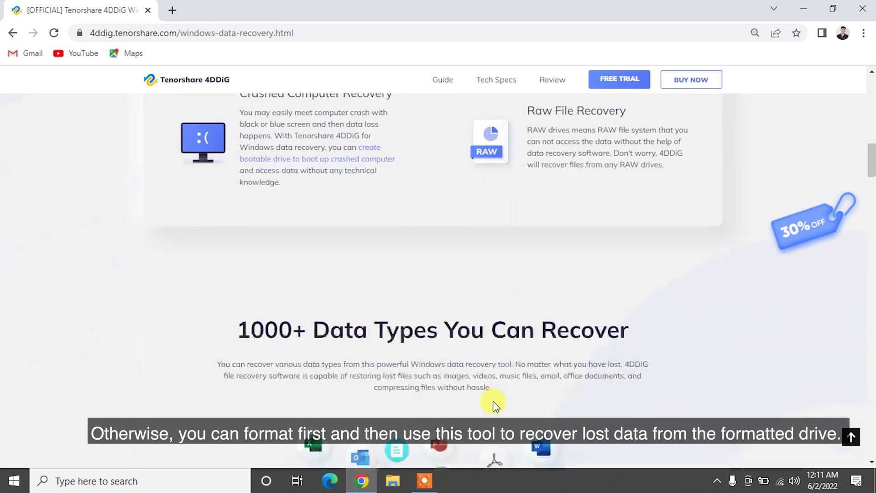
scroll(493, 401, down, 5)
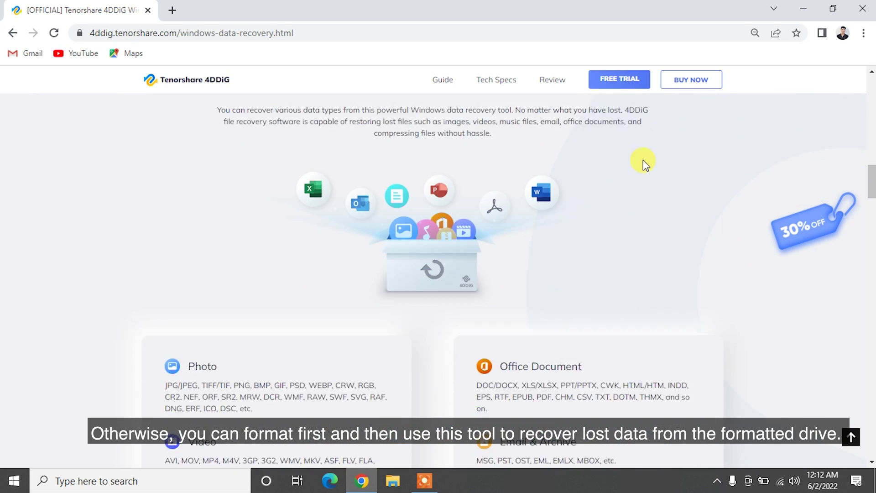
scroll(643, 160, down, 10)
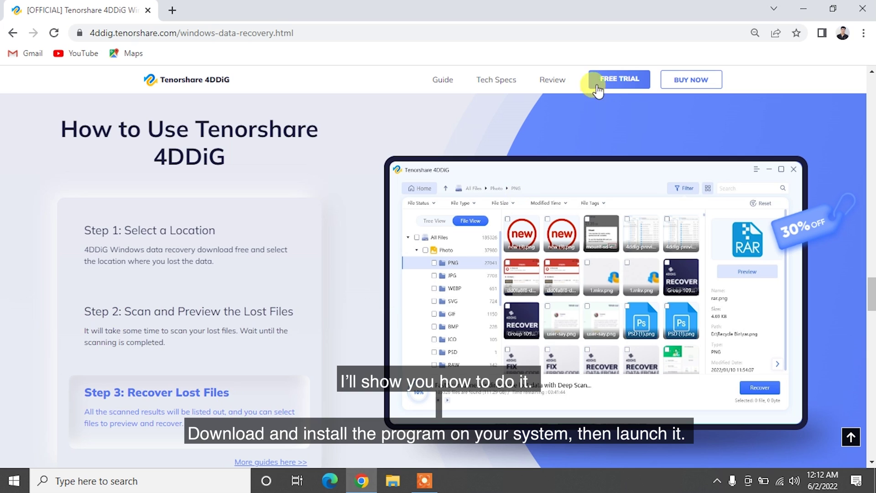
click(598, 89)
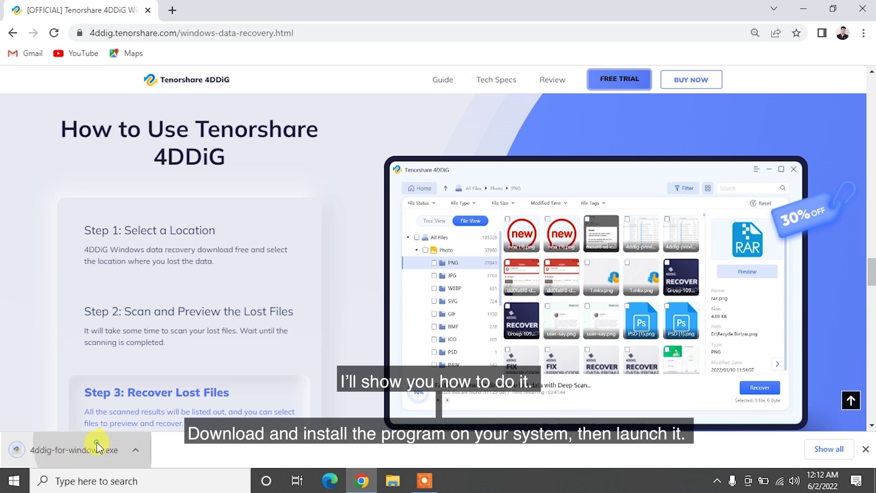
click(96, 445)
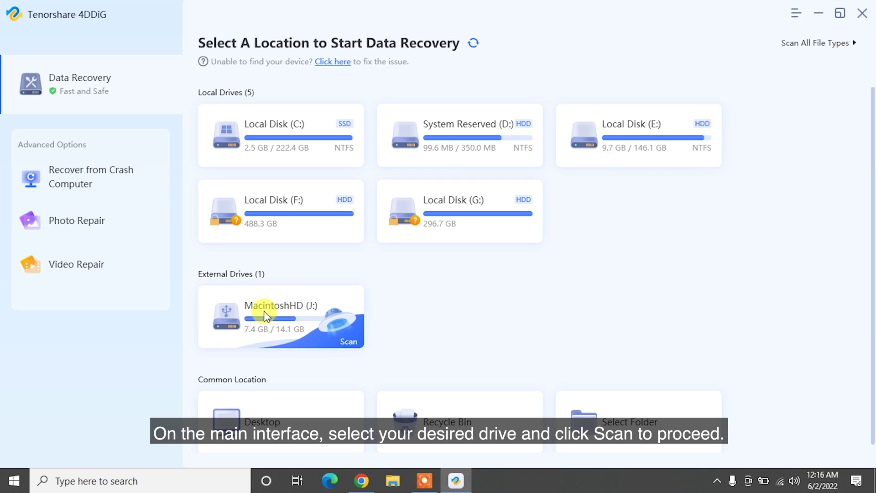
- Scan the MacintoshHD (J:) drive listed under External Drives for recoverable files
click(349, 335)
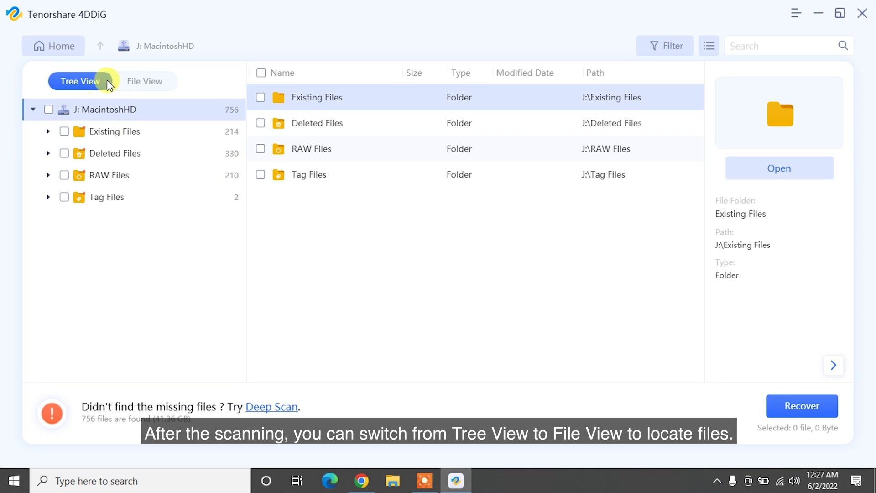
- In File View, open Photo > JPG and tick three JPG files
click(125, 81)
click(118, 132)
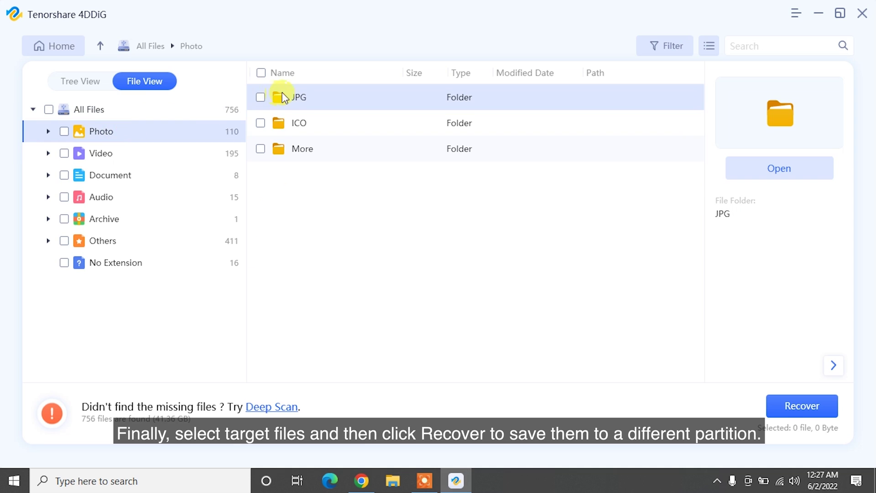
double_click(280, 93)
click(260, 97)
click(260, 124)
click(260, 149)
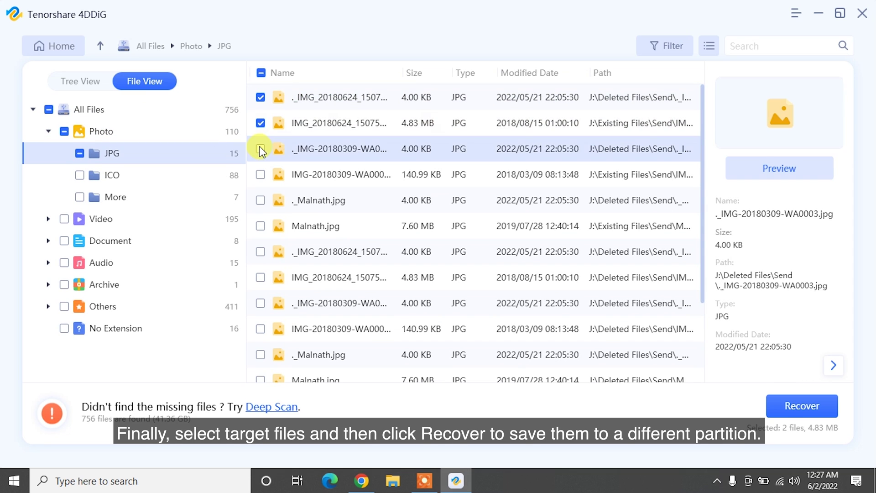
- Recover the three JPGs to the Desktop and view the recovered folder
click(797, 404)
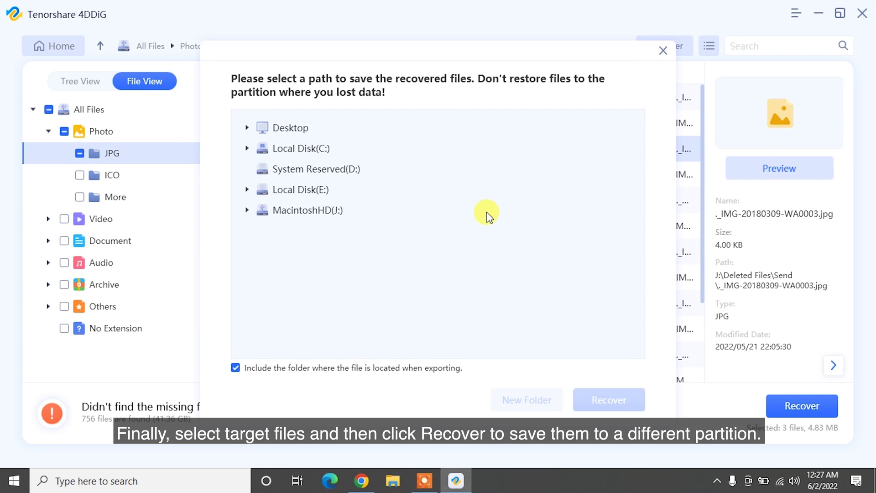
click(307, 127)
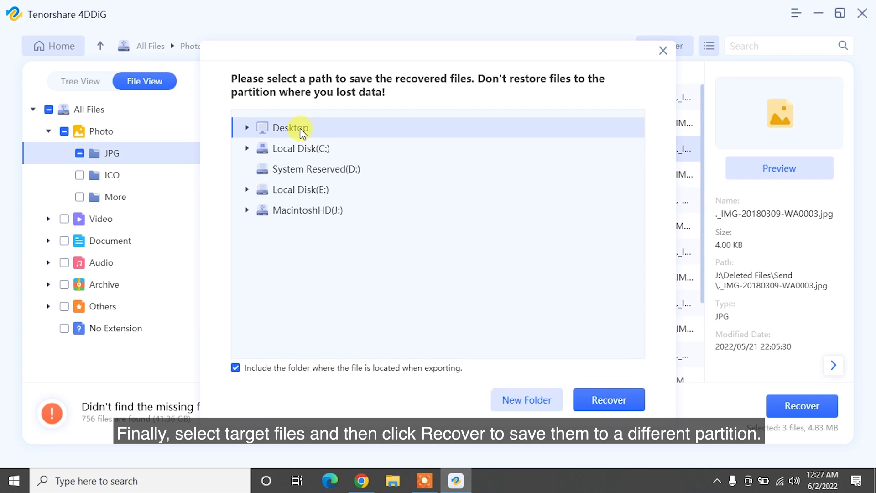
click(606, 400)
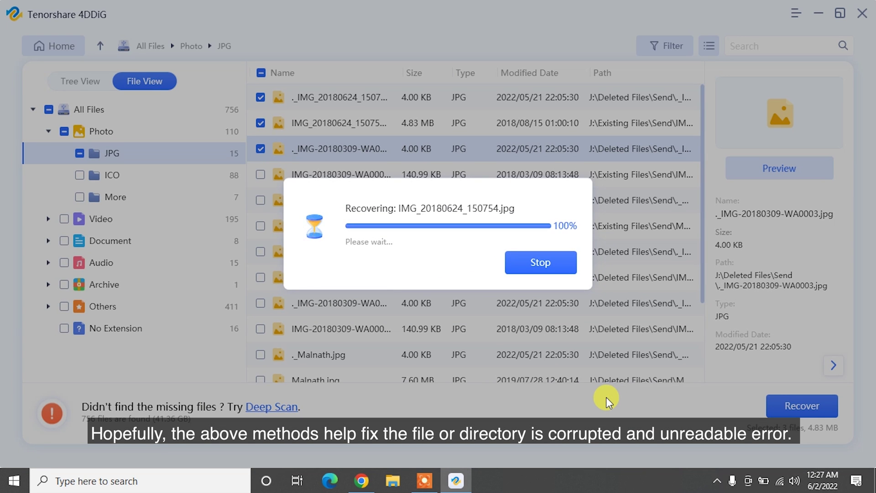
click(443, 291)
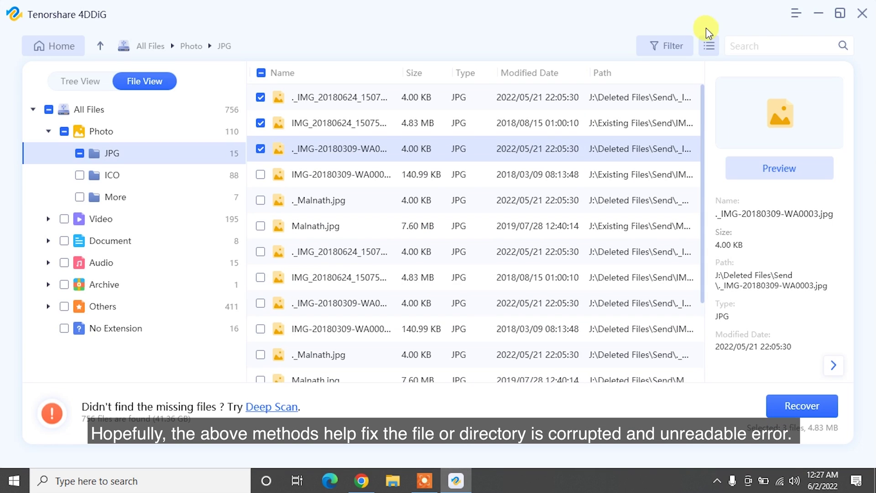
click(819, 13)
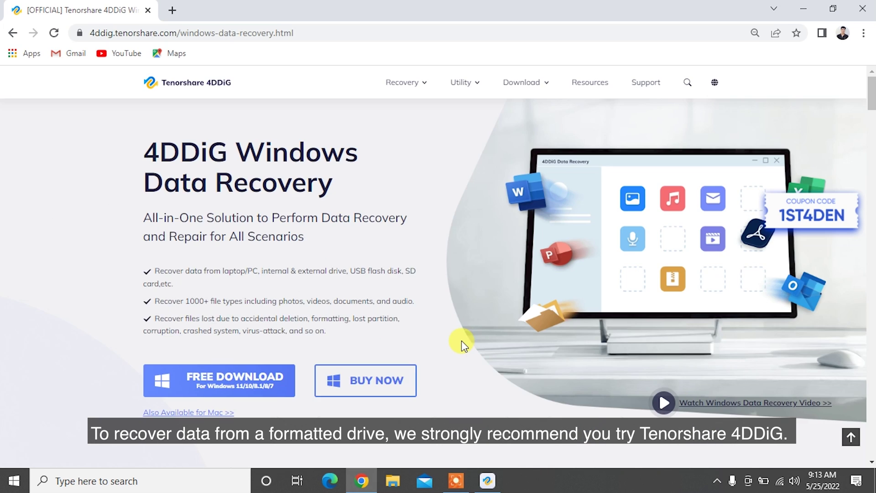
scroll(462, 340, down, 3)
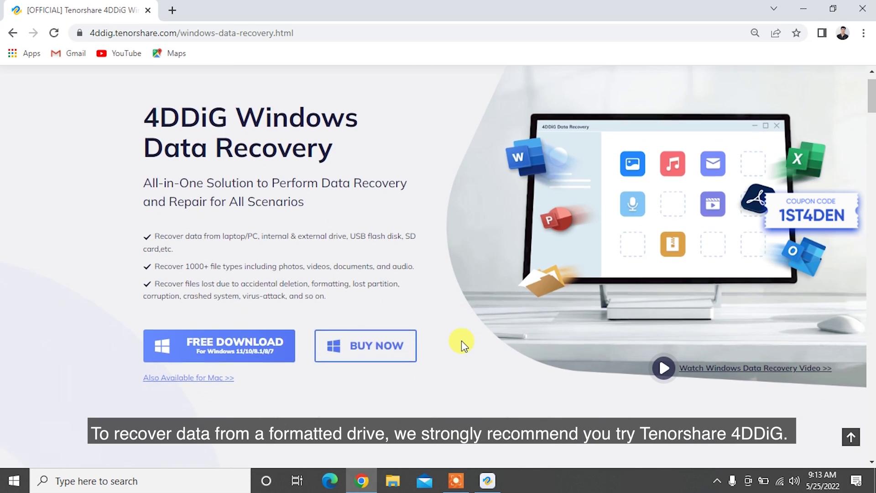
scroll(461, 341, down, 8)
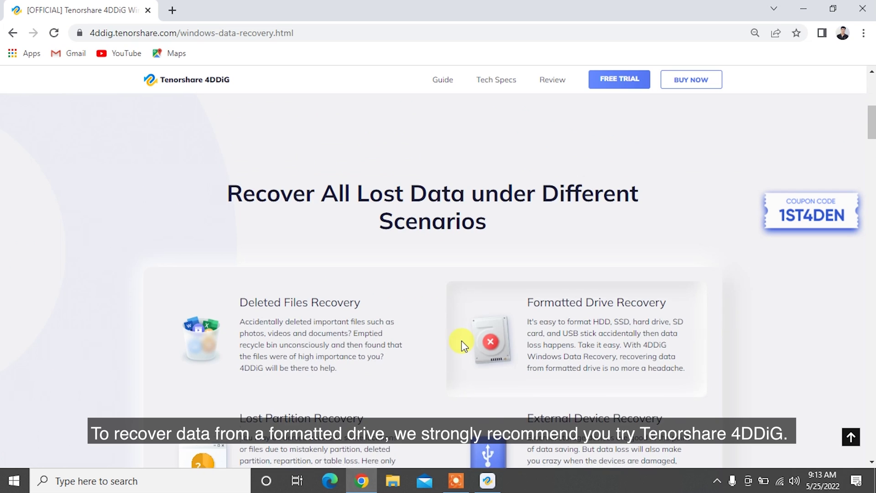
scroll(462, 340, down, 3)
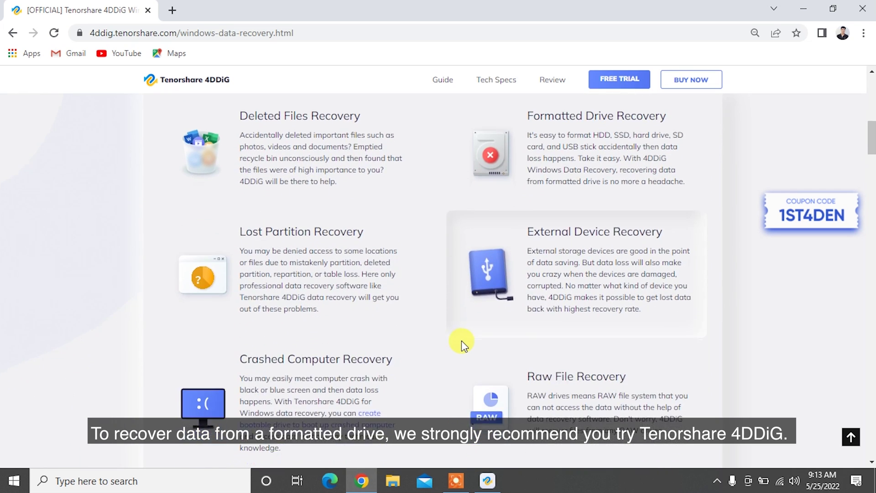
scroll(461, 341, down, 9)
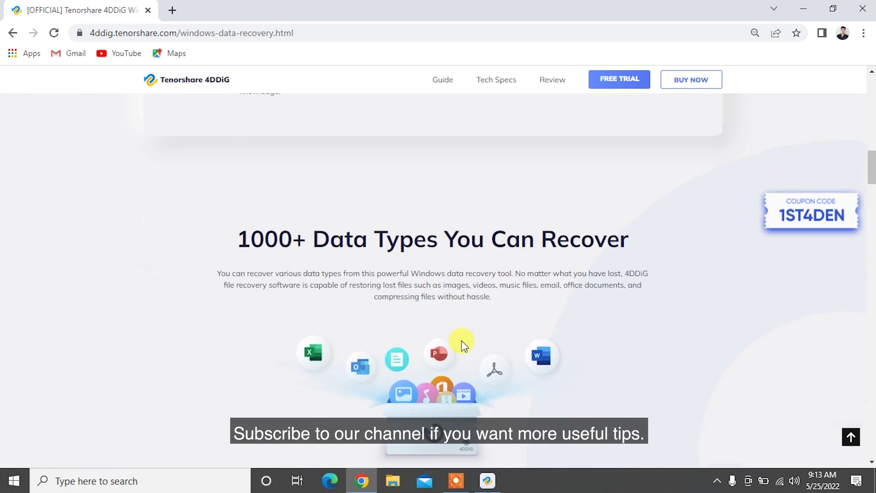
scroll(461, 341, down, 5)
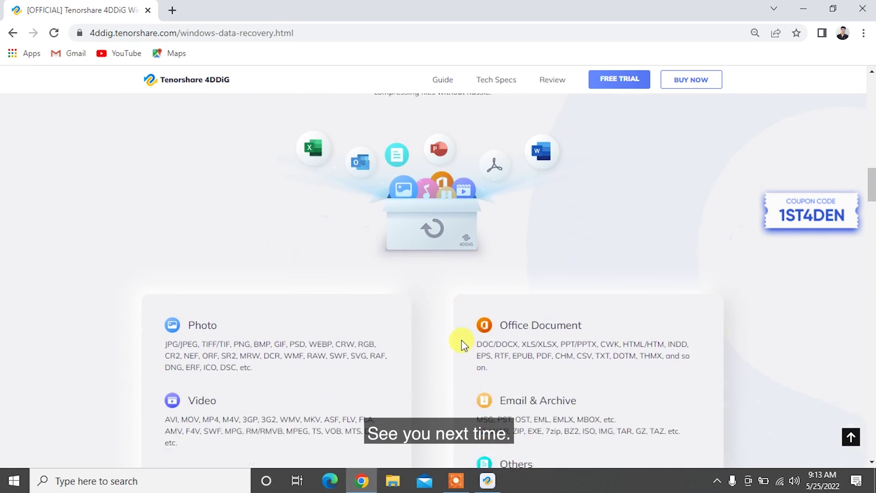